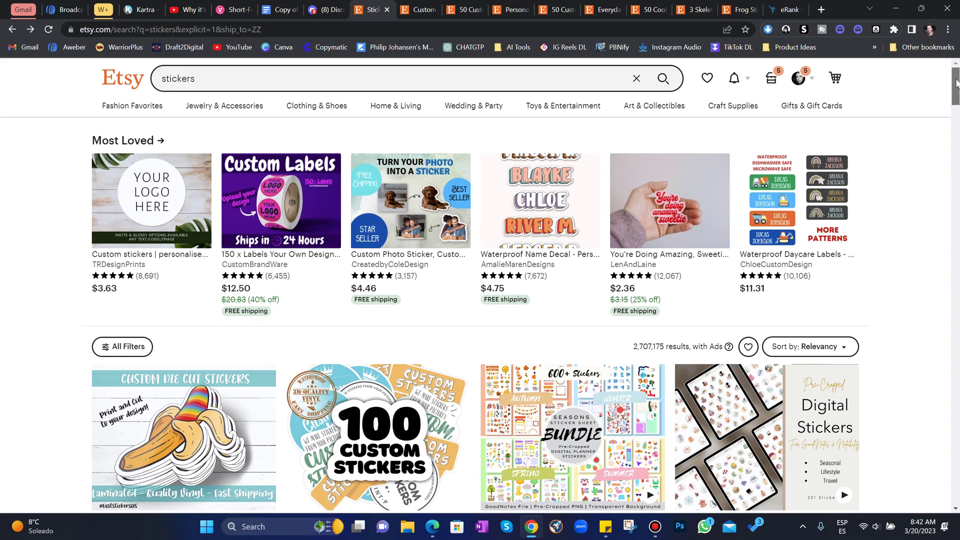
Step: Browse further down the 'stickers' results and open the Custom Vinyl Stickers listing
left_click_drag(956, 82, 957, 190)
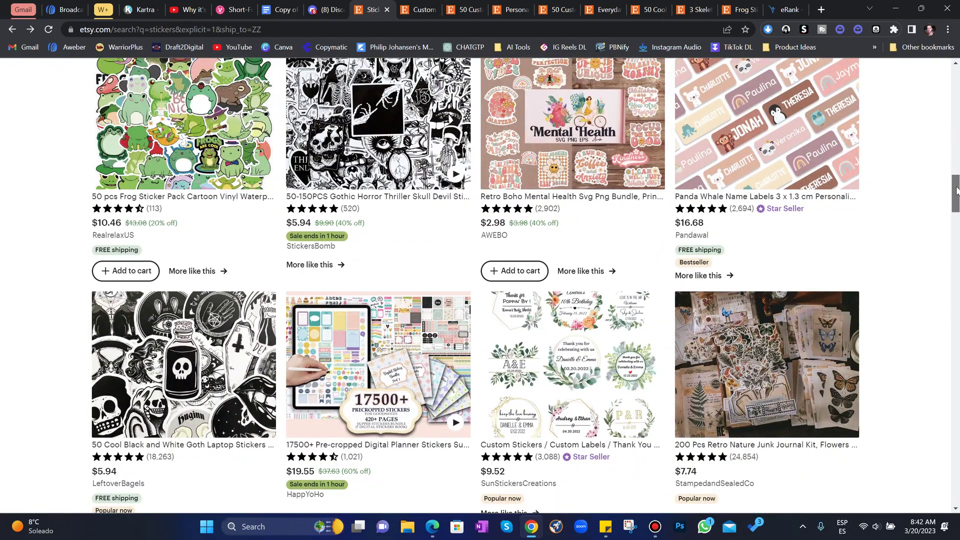
left_click_drag(956, 190, 956, 249)
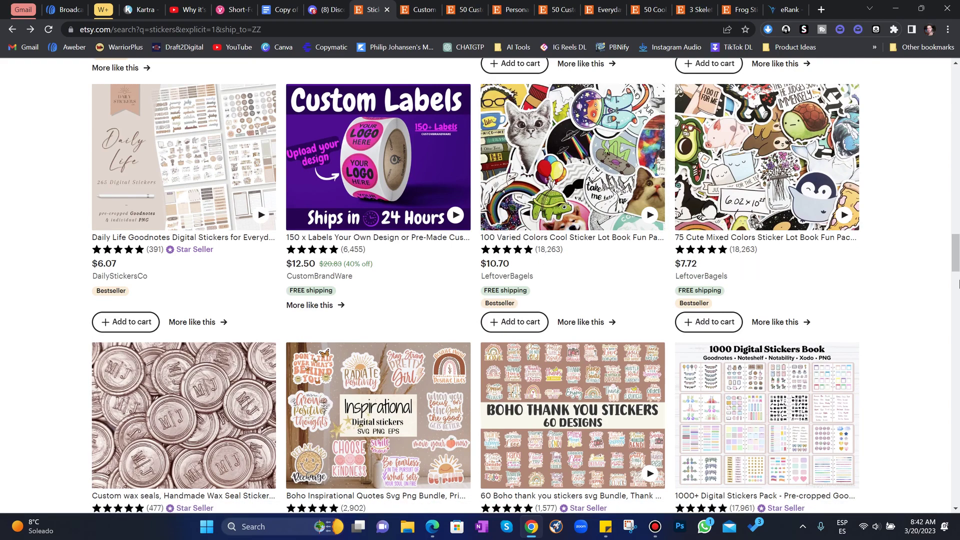
scroll(764, 296, "down", 7)
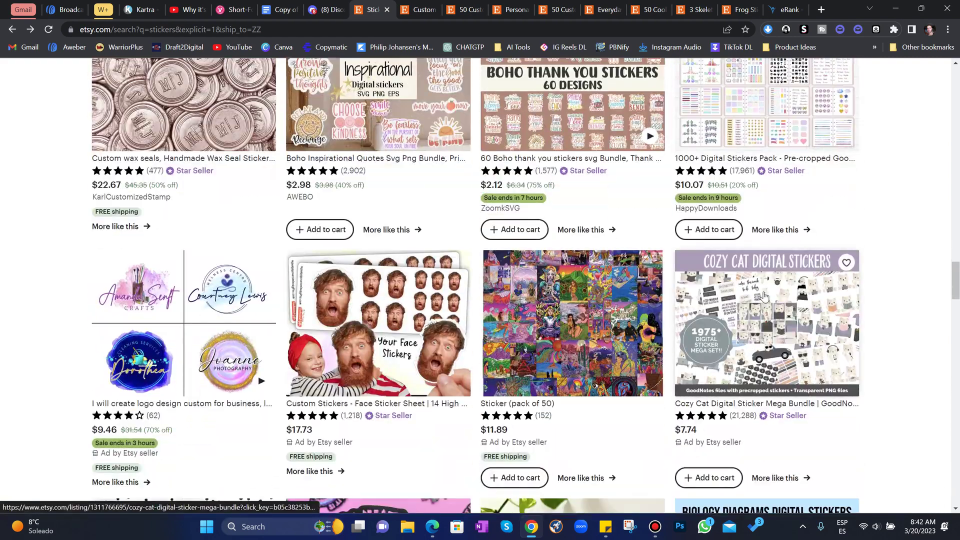
left_click(418, 8)
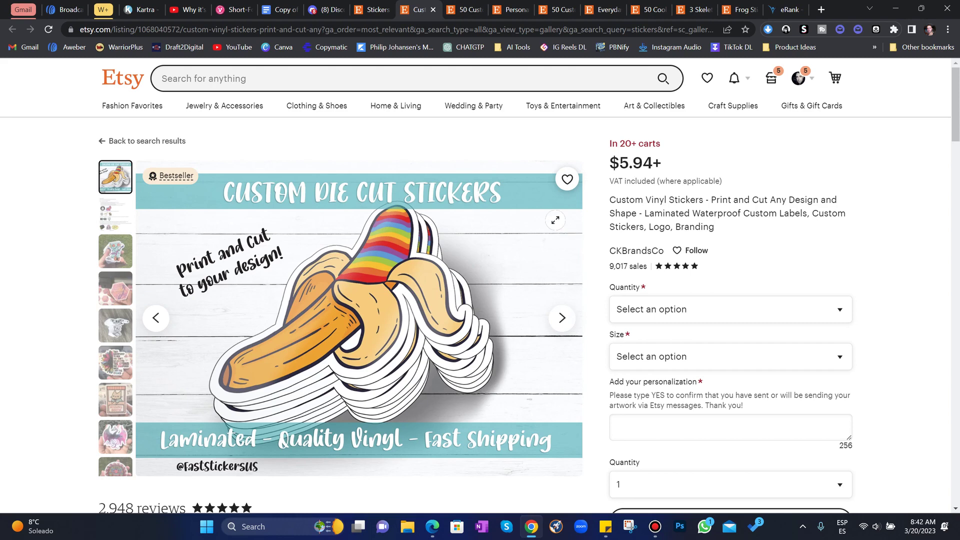
Step: View the third and fourth photos of the 50 Custom Die Cut Vinyl Stickers listing
left_click(468, 9)
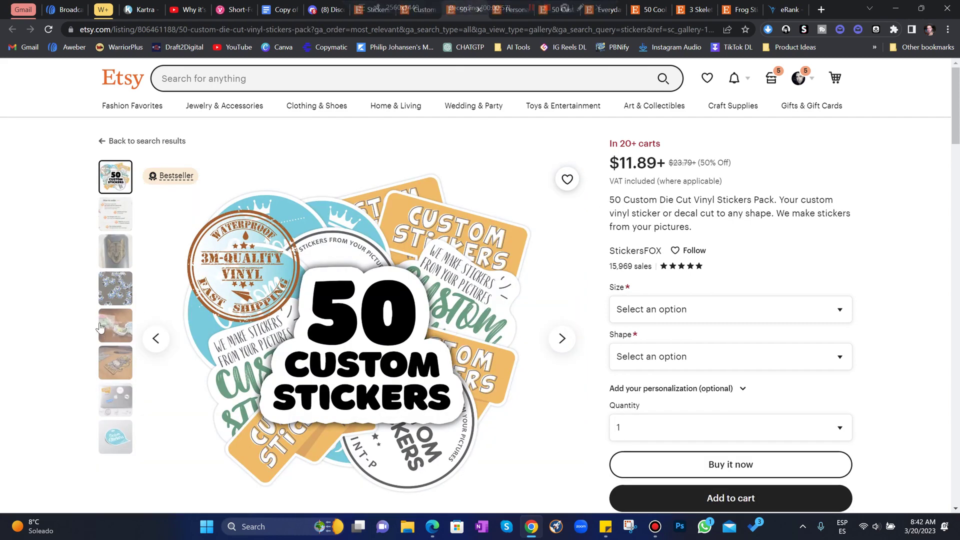
left_click(122, 250)
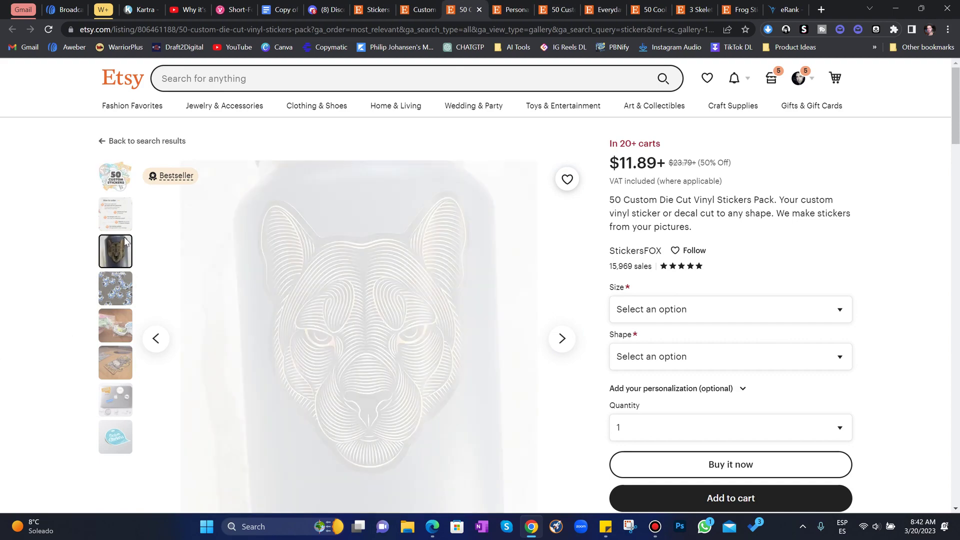
left_click(120, 282)
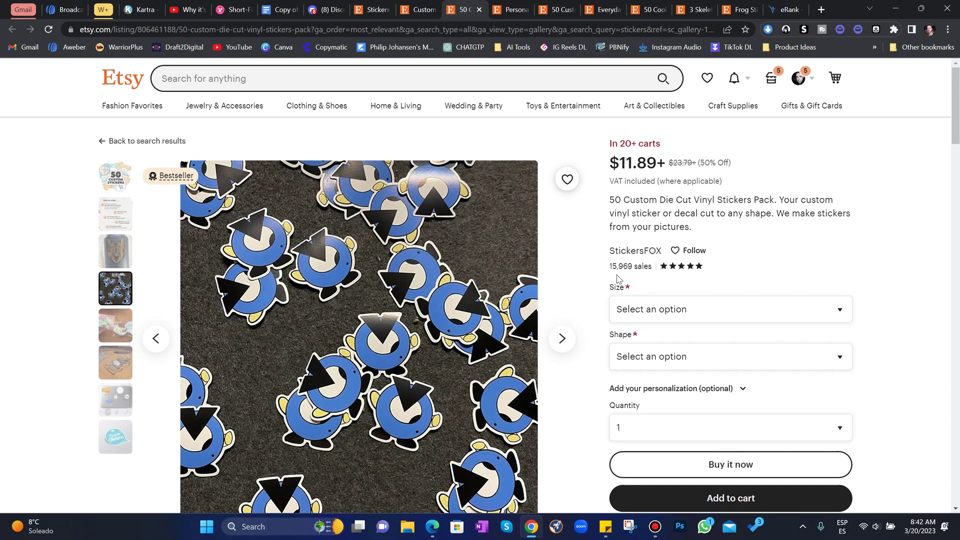
Step: Review the Personalized Dog, Everyday Life Digital and goth laptop sticker listings
left_click(505, 10)
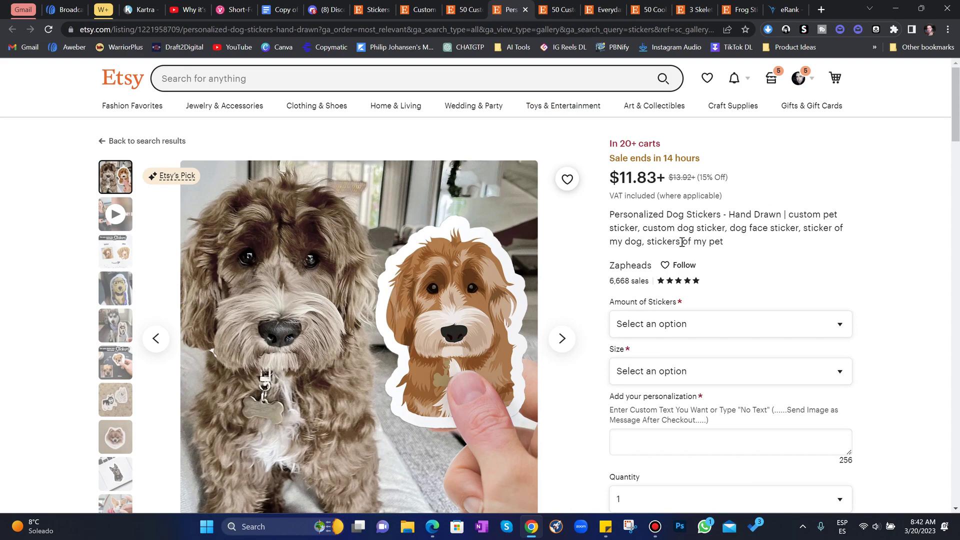
scroll(797, 319, "down", 1)
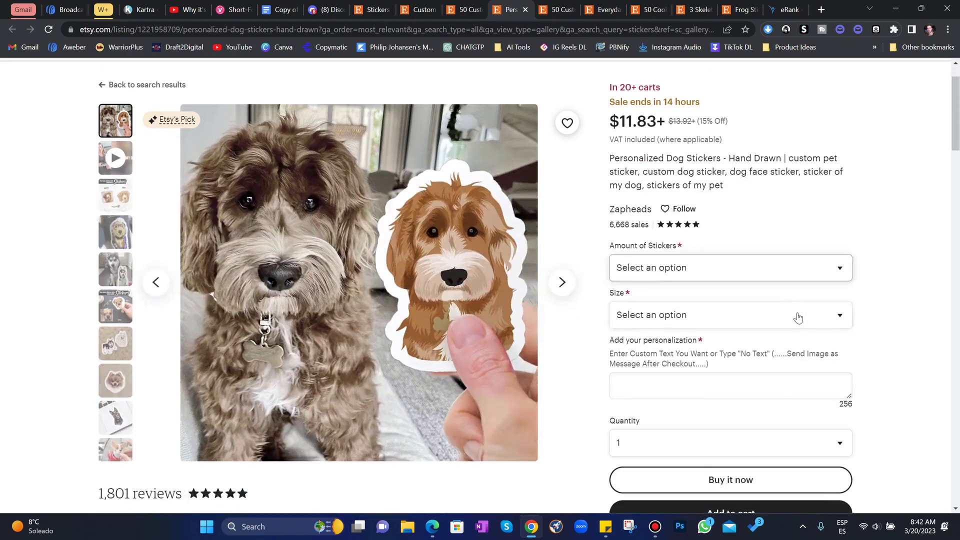
left_click(546, 9)
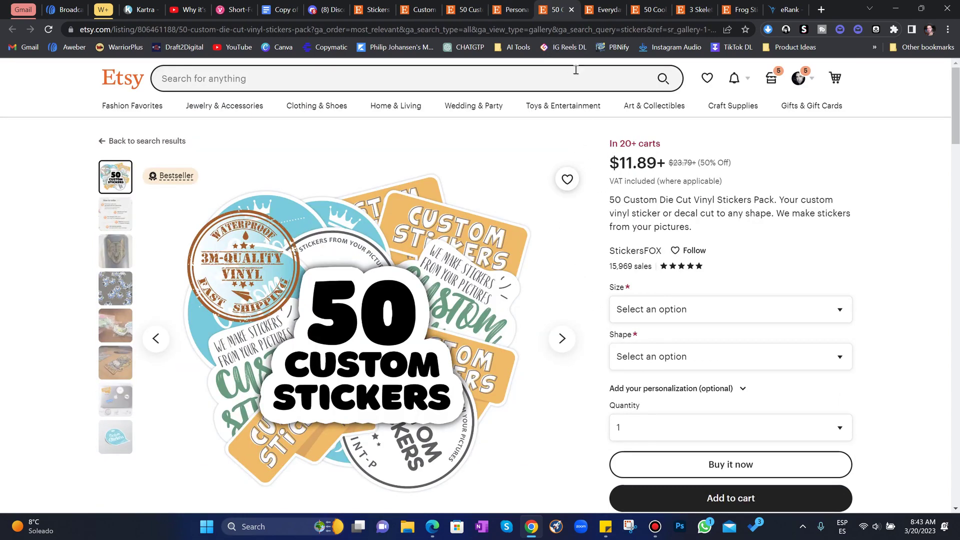
left_click(607, 7)
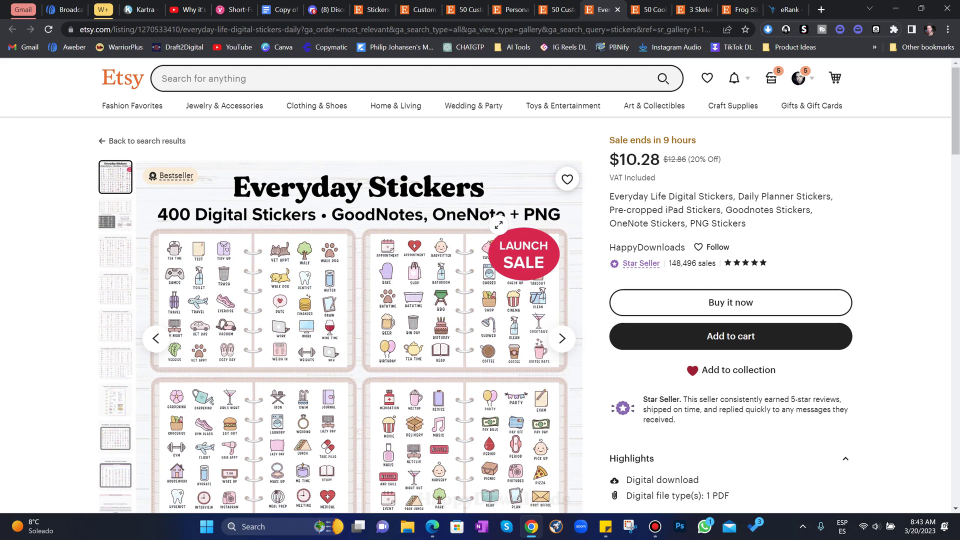
left_click(645, 10)
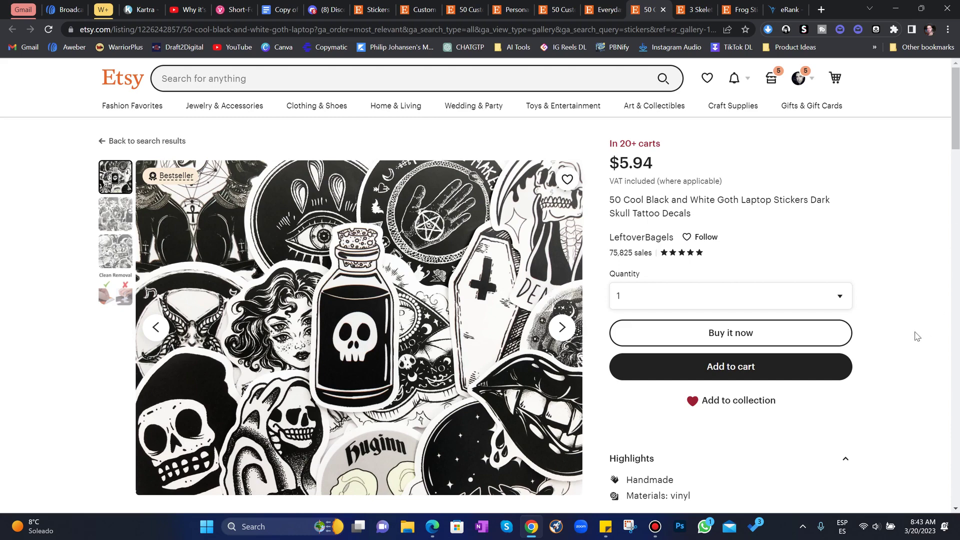
Step: Compare the goth laptop, dancing skeleton and frog sticker bundle listings
scroll(917, 336, "down", 1)
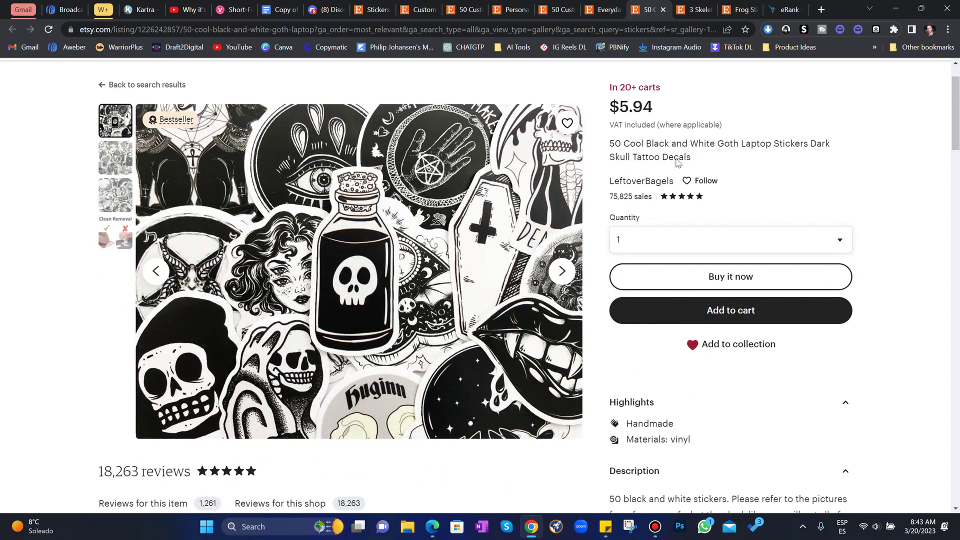
scroll(819, 142, "up", 1)
left_click(692, 10)
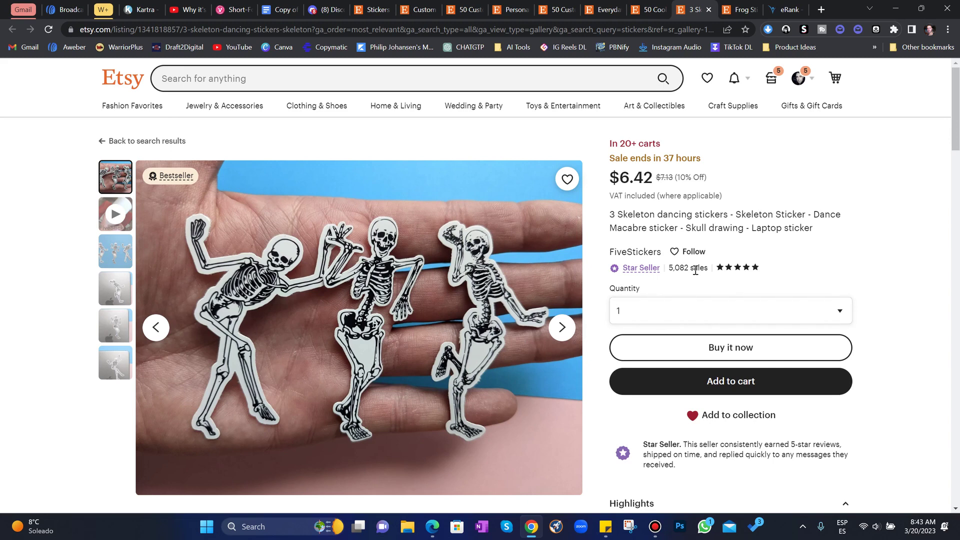
left_click(736, 8)
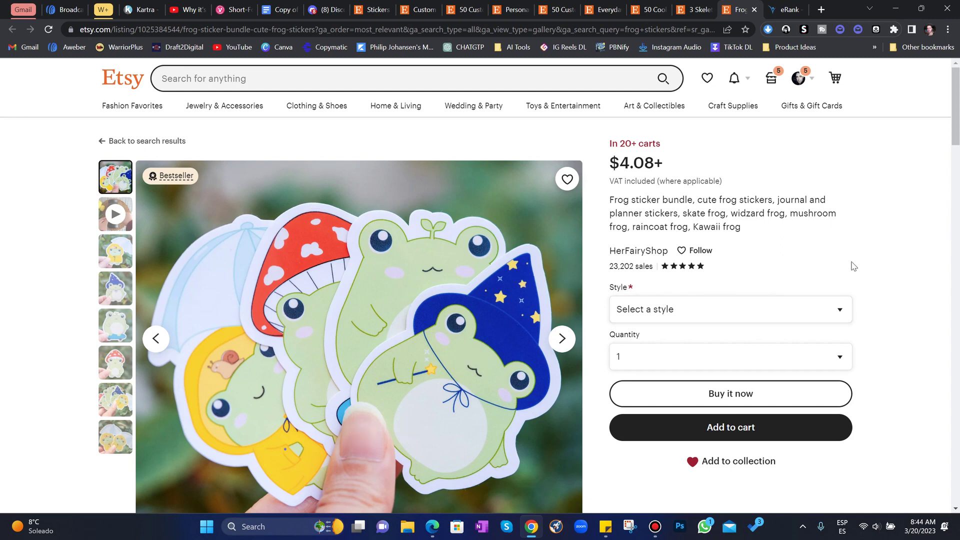
Step: Bring up eRank's 'stickers' keyword data with Etsy kept as the marketplace source
left_click(787, 15)
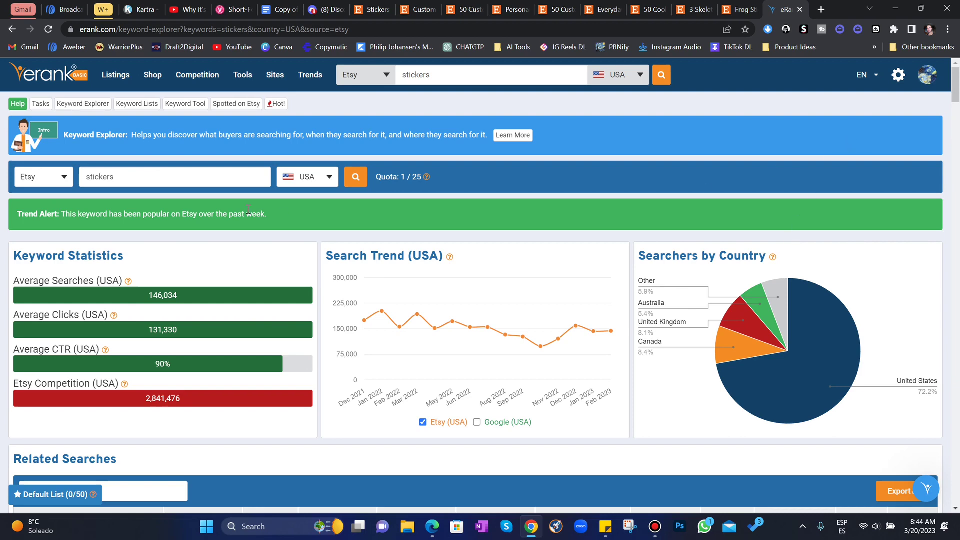
mouse_move(827, 290)
mouse_move(852, 355)
left_click(386, 76)
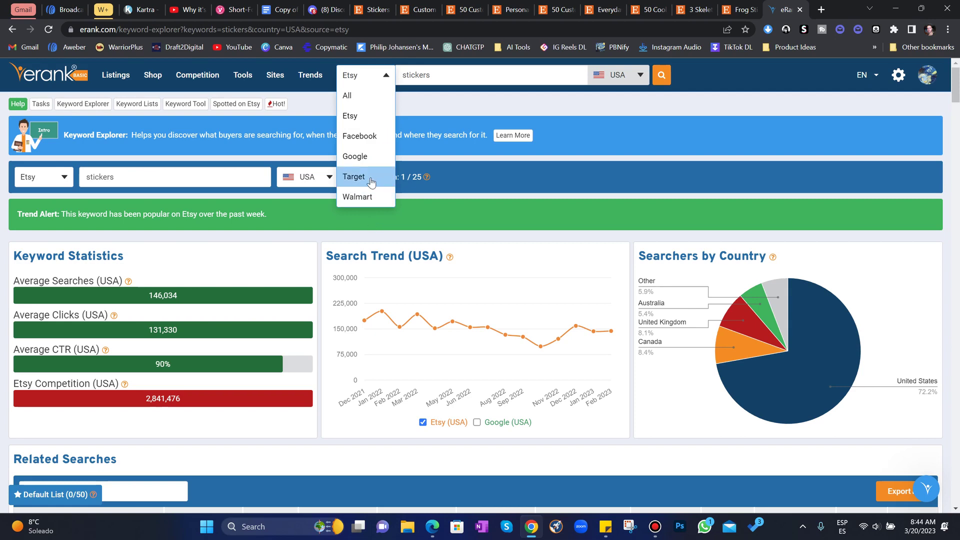
left_click(838, 197)
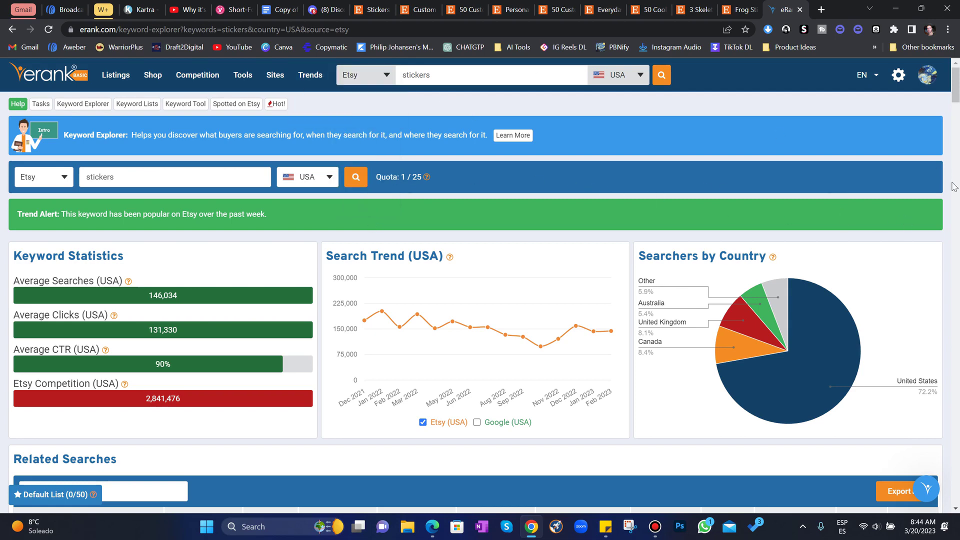
scroll(781, 320, "down", 2)
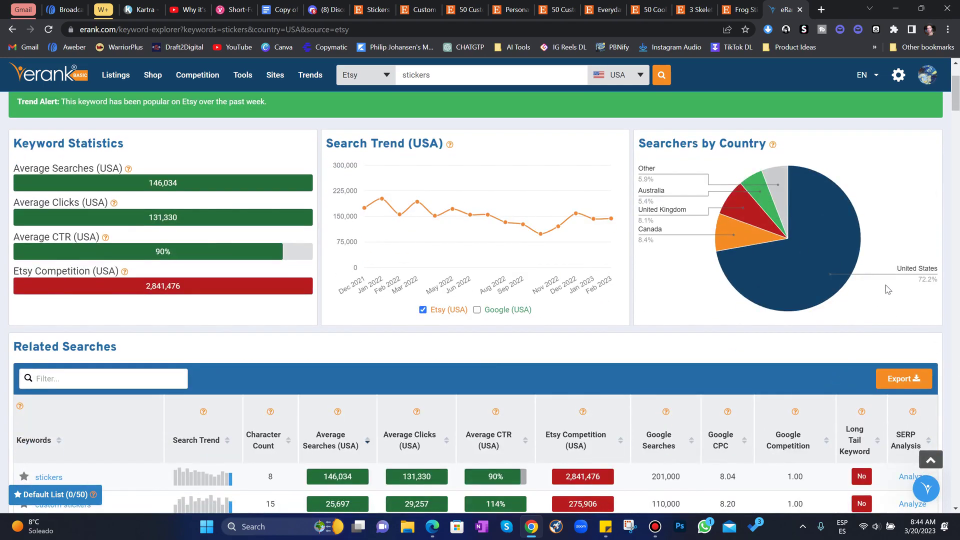
Step: Scroll through the Related Searches table down to frog stickers at 2,540 average searches
scroll(777, 391, "down", 5)
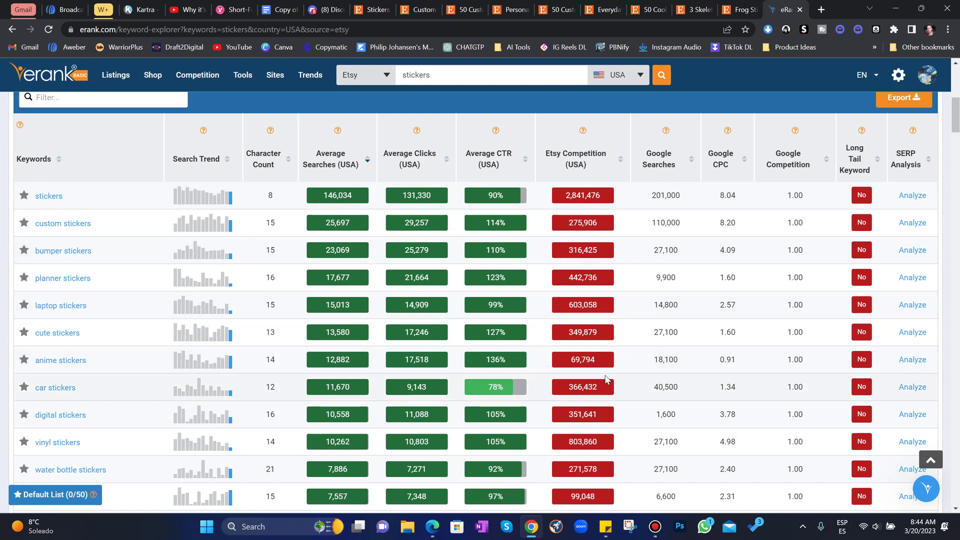
scroll(667, 276, "down", 5)
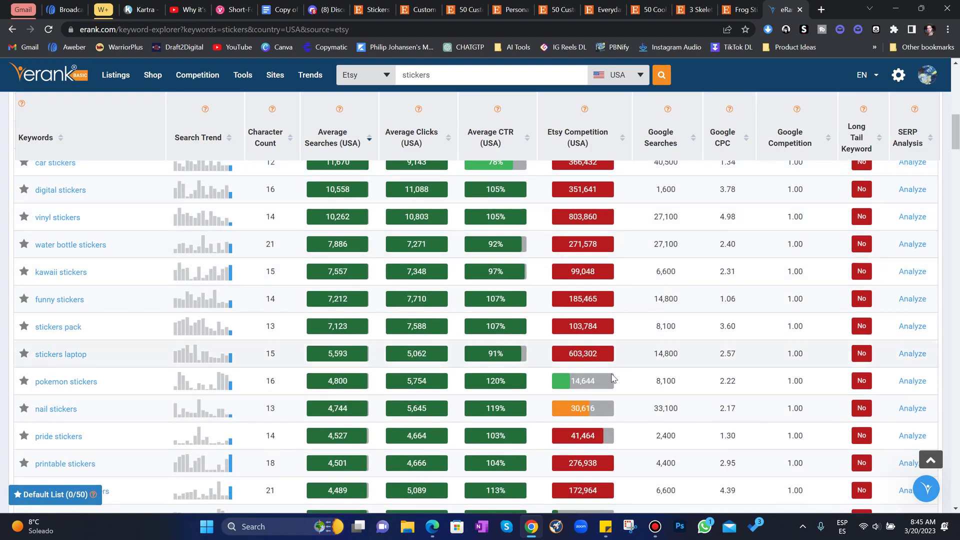
scroll(651, 403, "down", 1)
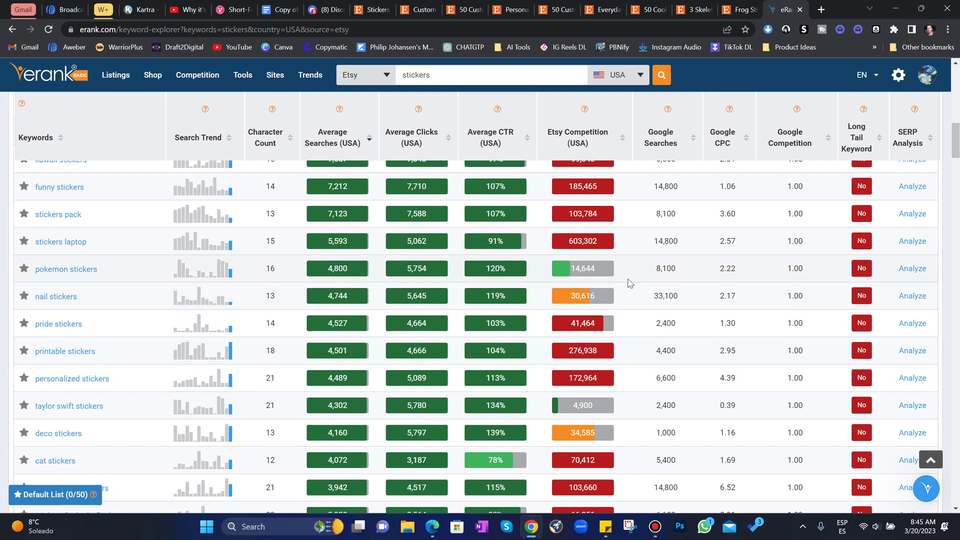
scroll(615, 260, "down", 1)
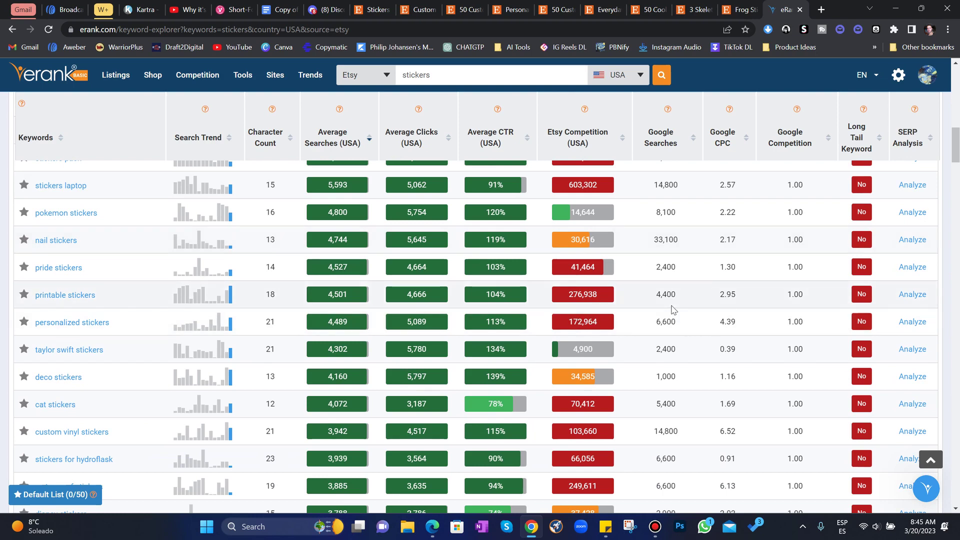
scroll(661, 315, "down", 2)
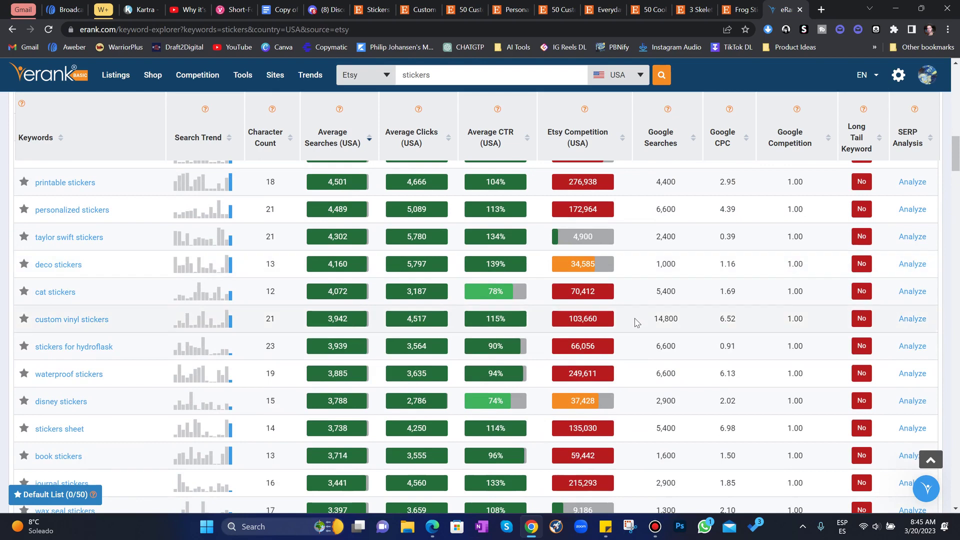
scroll(636, 322, "down", 1)
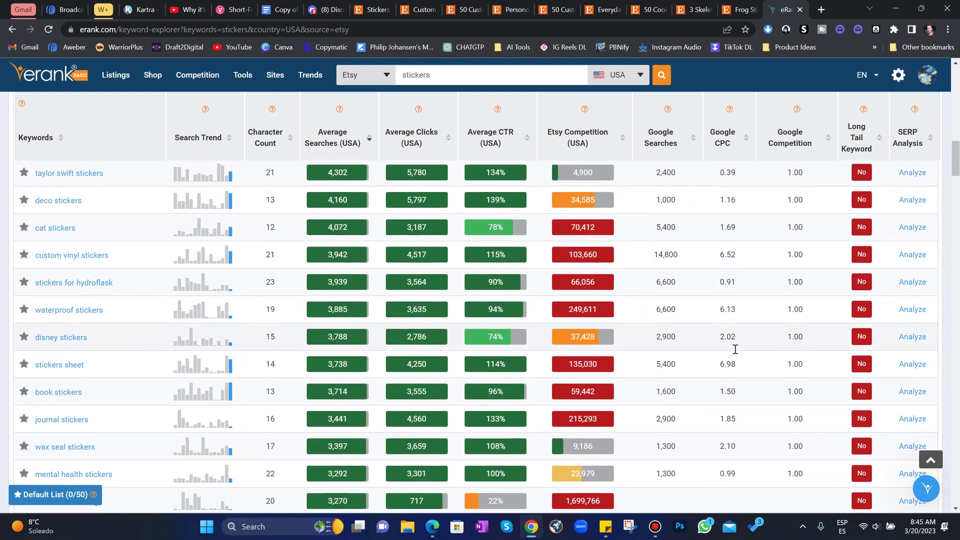
scroll(736, 349, "down", 1)
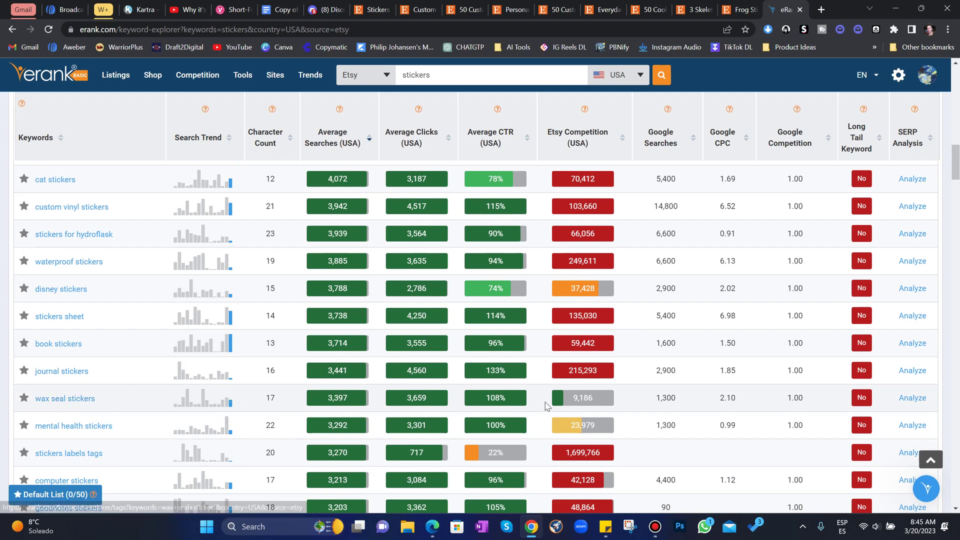
scroll(602, 397, "down", 1)
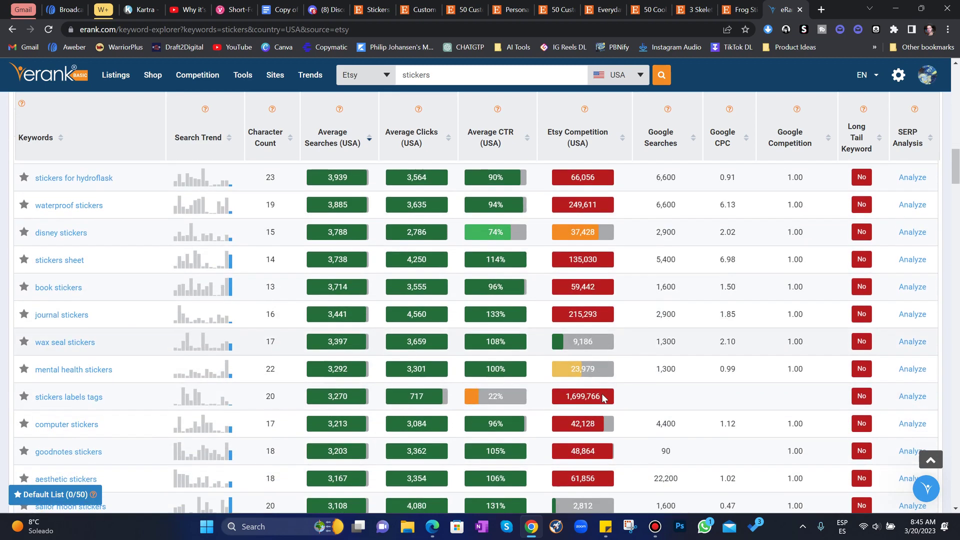
scroll(603, 397, "down", 1)
scroll(675, 328, "down", 3)
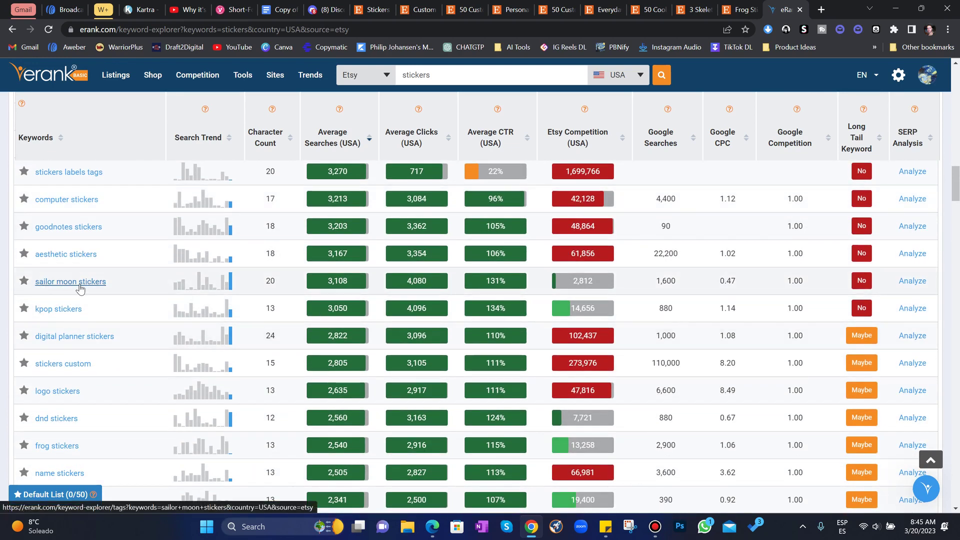
mouse_move(176, 288)
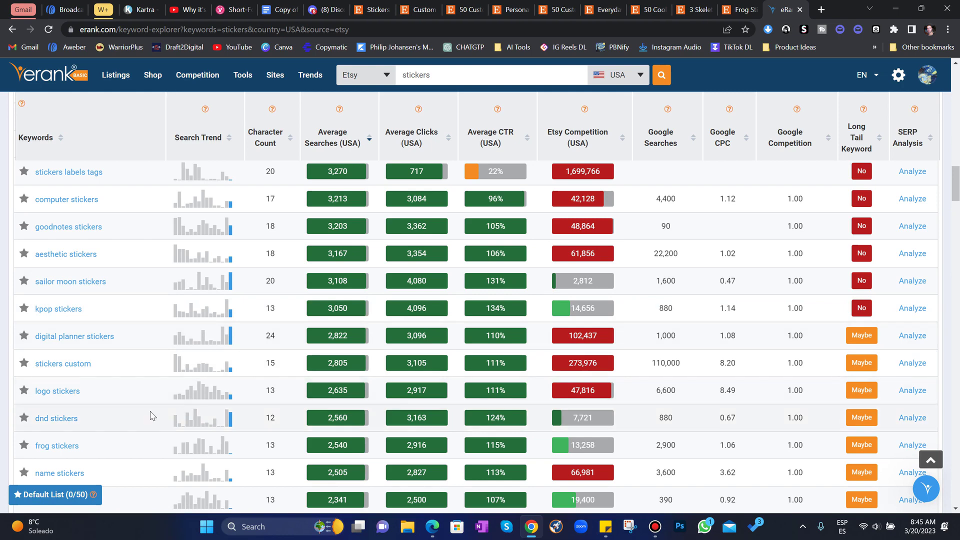
scroll(152, 416, "up", 1)
scroll(150, 415, "down", 3)
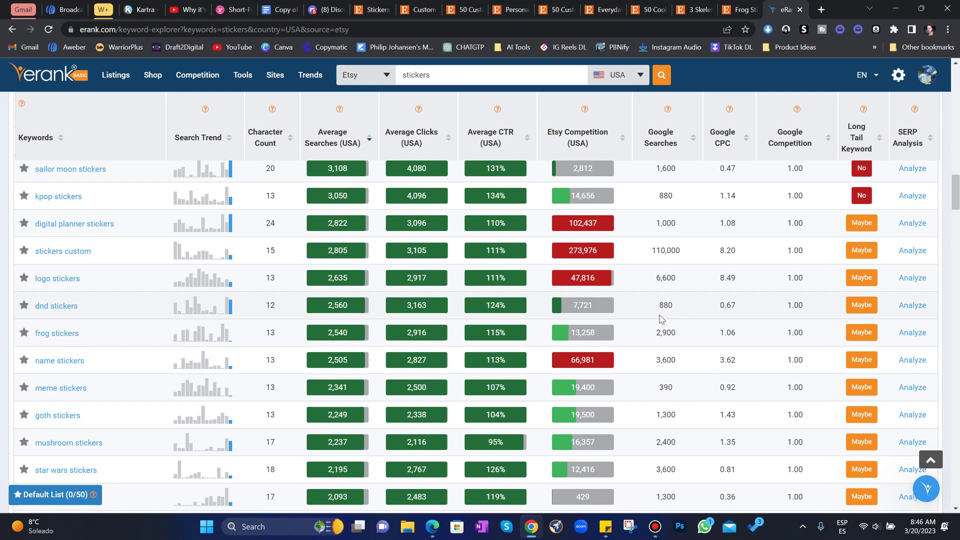
left_click(741, 9)
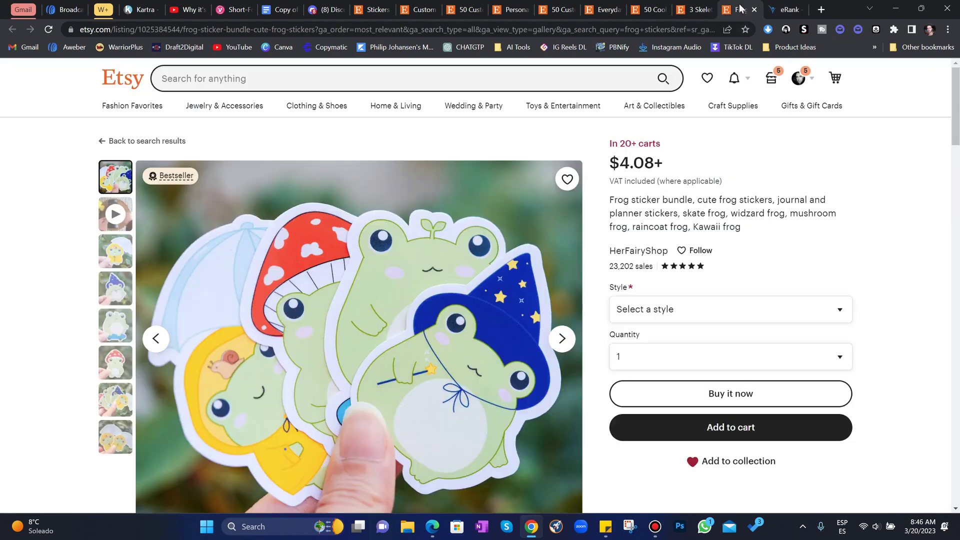
left_click(790, 9)
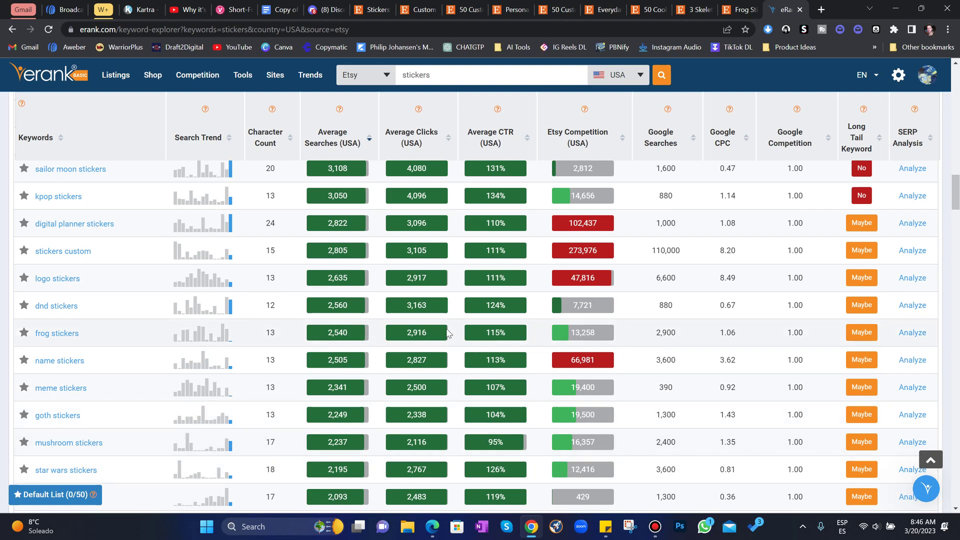
left_click(325, 9)
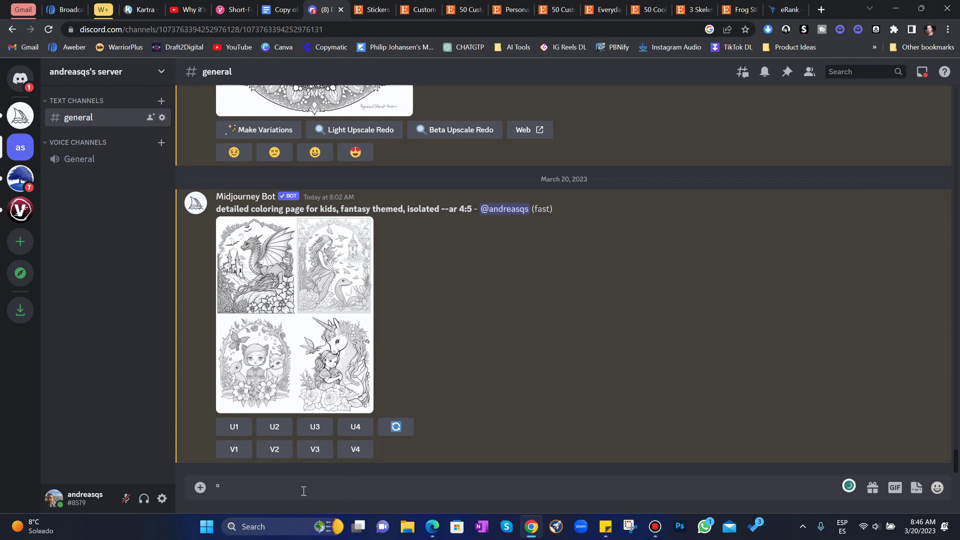
Step: Empty the Discord message box and review the Midjourney coloring-page grid
key("BackSpace")
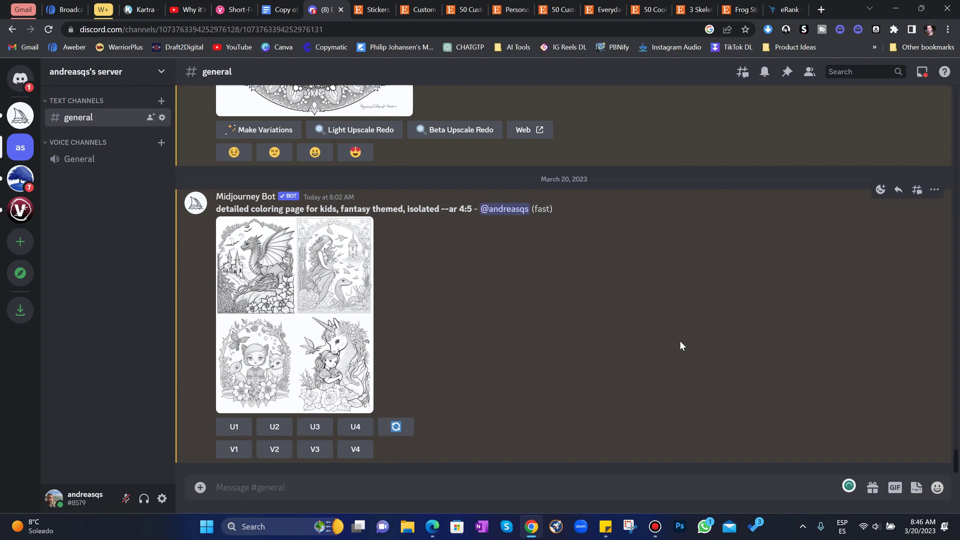
scroll(680, 345, "up", 1)
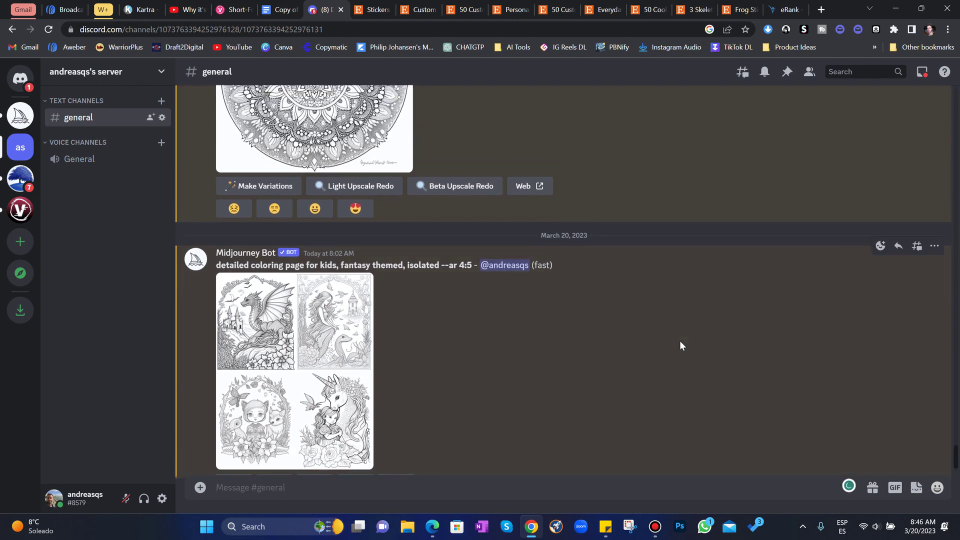
scroll(680, 345, "down", 2)
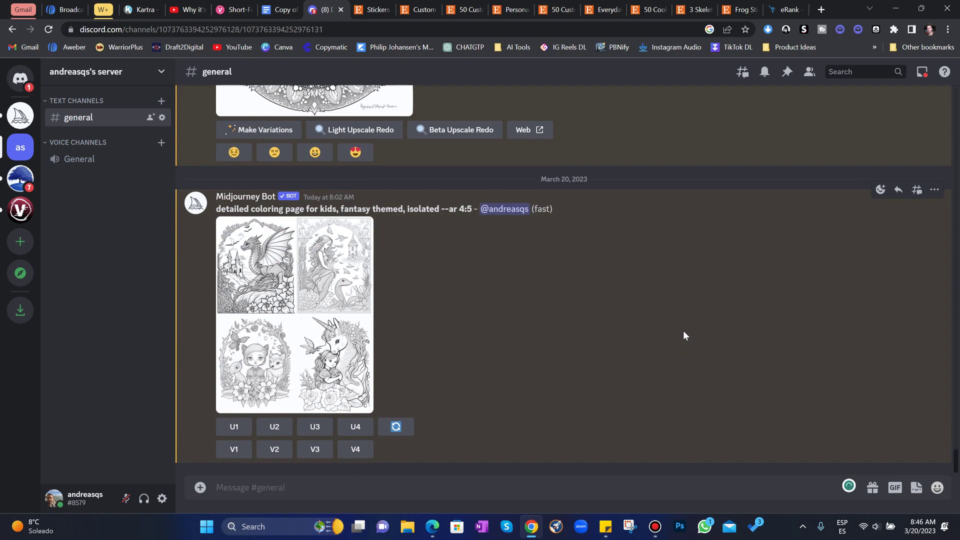